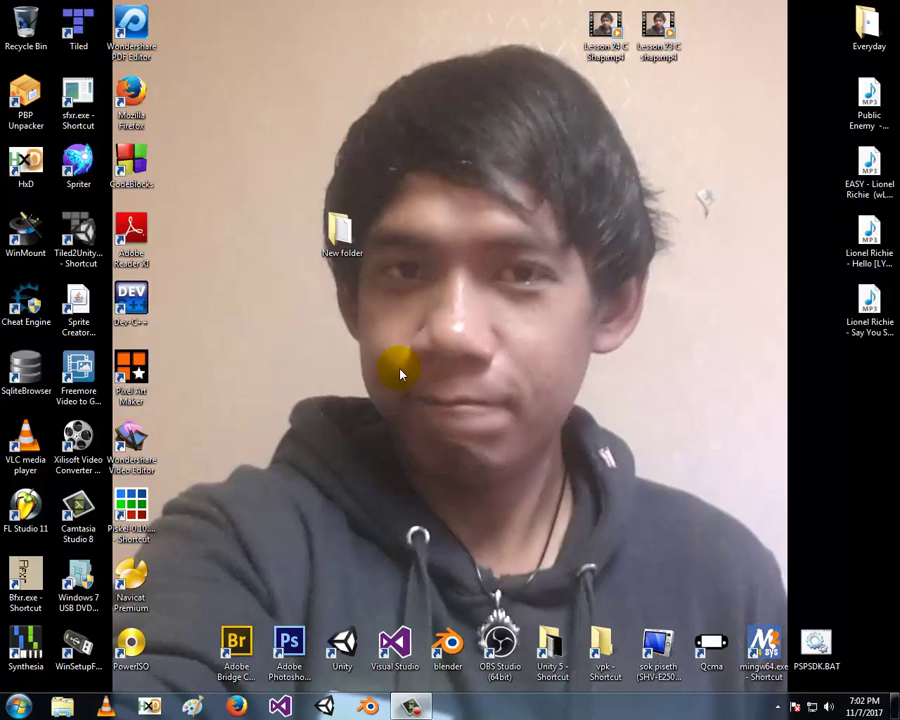
Launch Unity and open the KhmerApp project from the launcher.
double_click(343, 648)
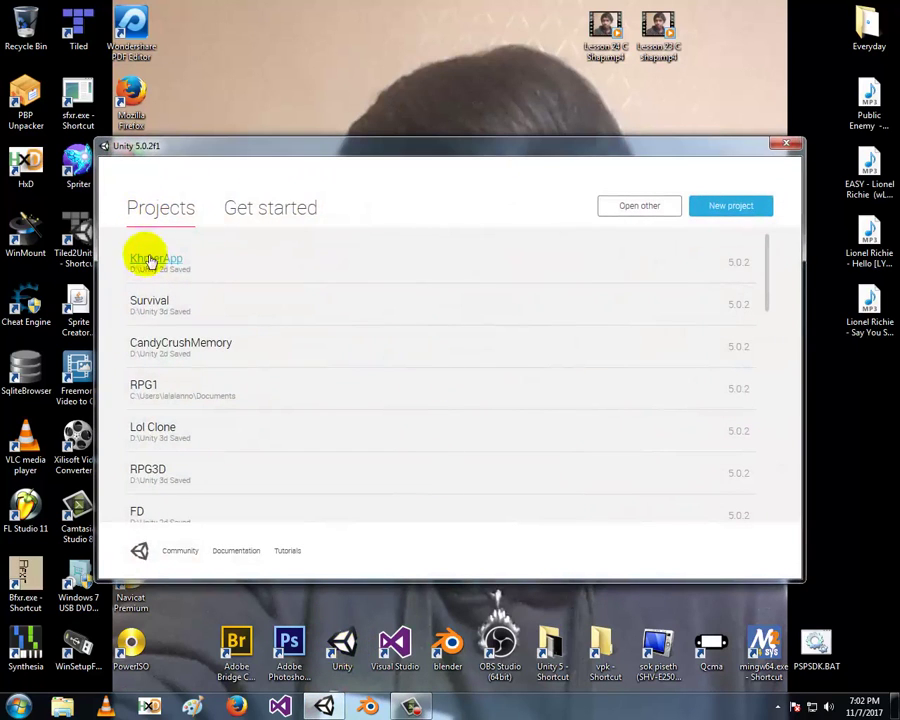
click(158, 264)
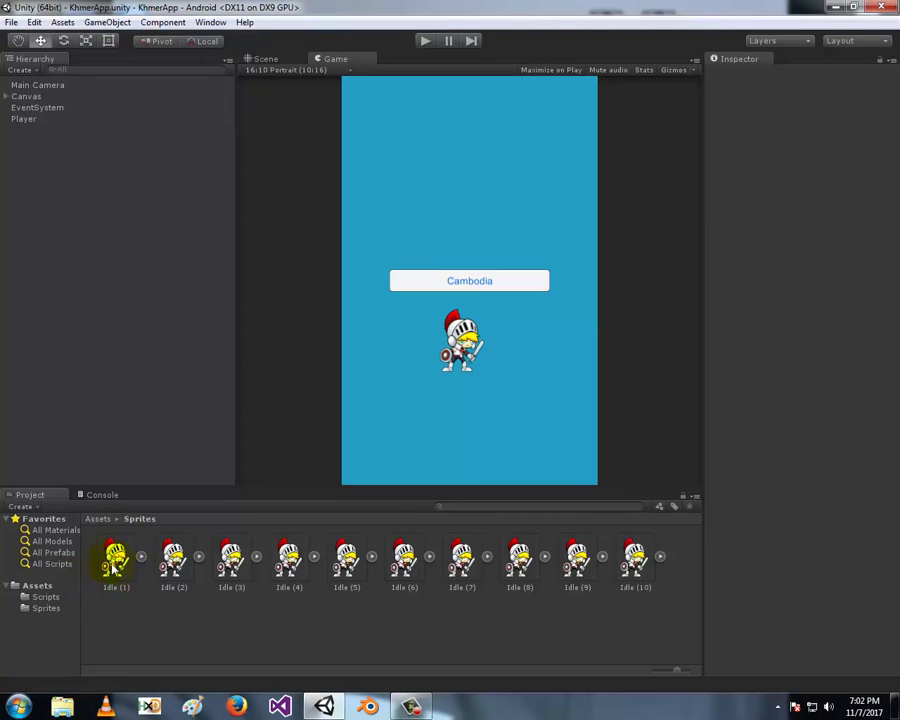
In the Scene view, zoom in on the knight and select Player to inspect its Transform and Sprite Renderer.
click(263, 58)
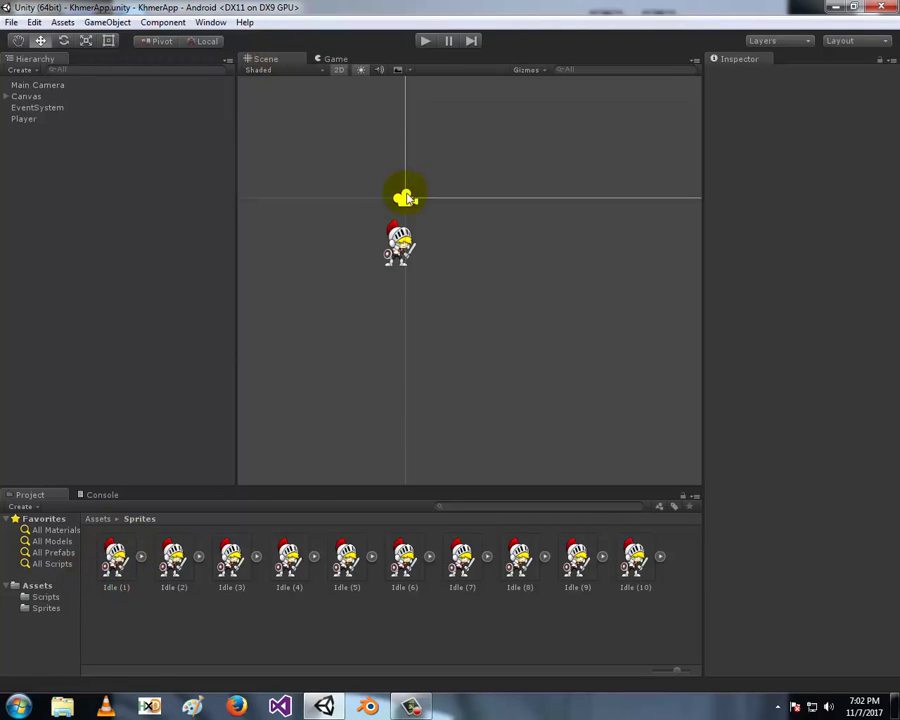
click(369, 233)
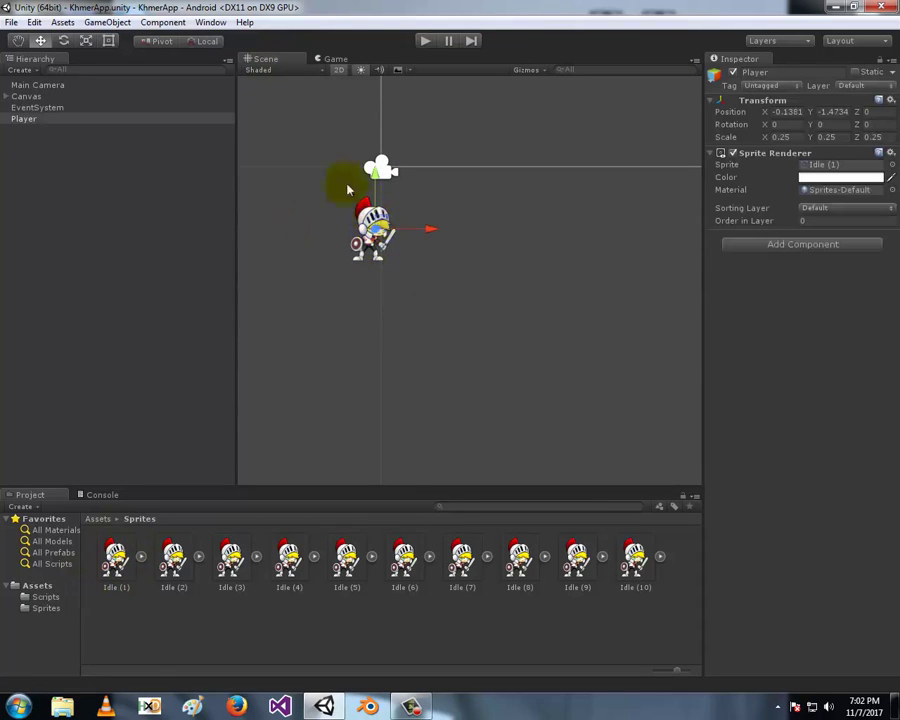
mouse_move(372, 256)
middle_down()
mouse_move(424, 339)
mouse_move(467, 303)
middle_up()
scroll(424, 339, up, 1)
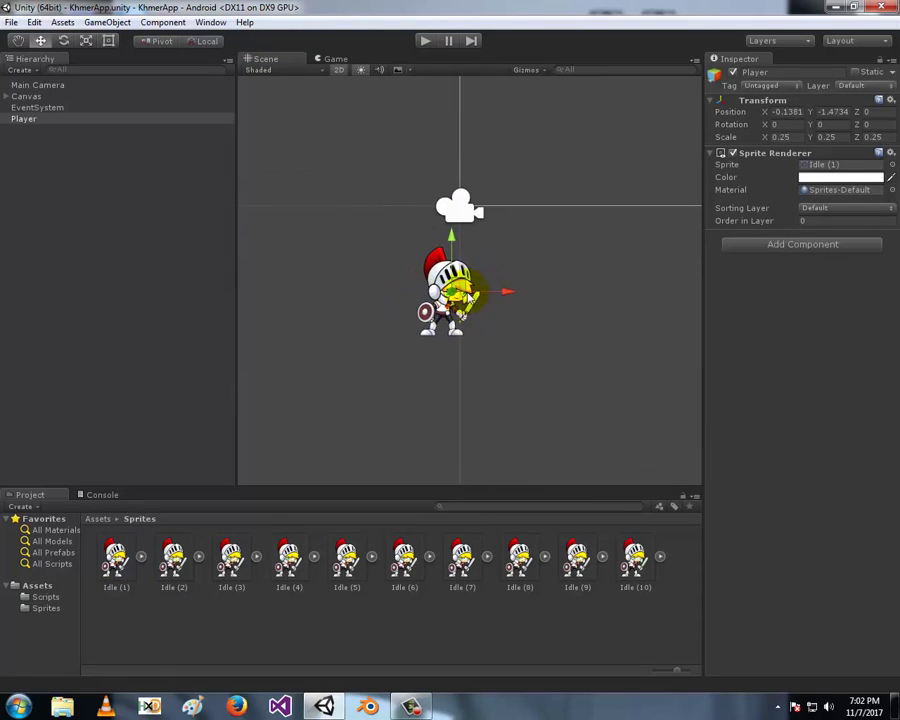
click(20, 122)
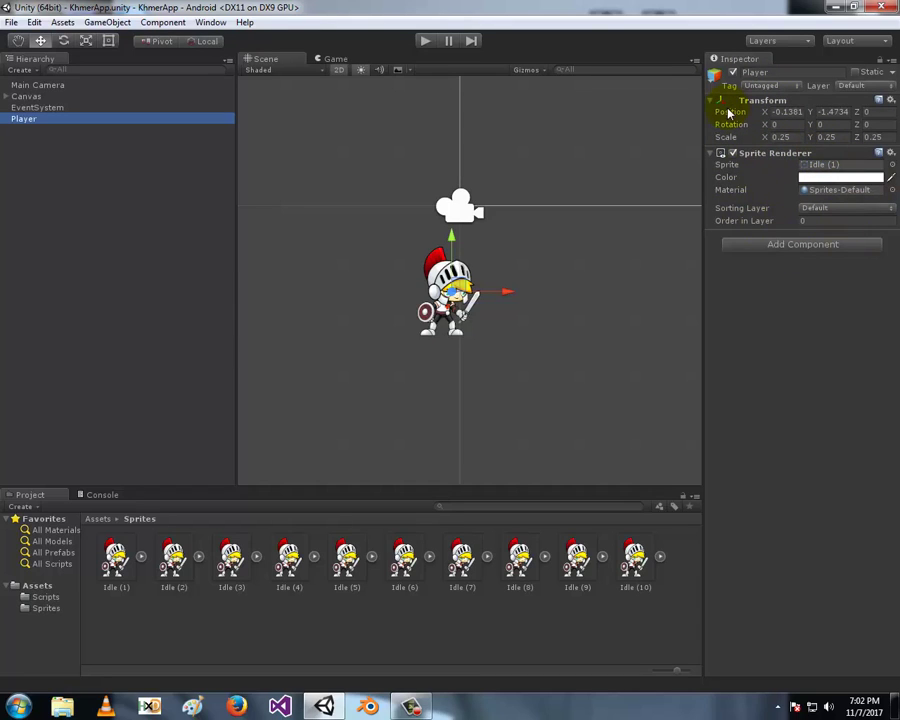
mouse_move(729, 114)
Toggle the Scene view to 3D and back to 2D, select Player, and choose the Move tool.
click(343, 70)
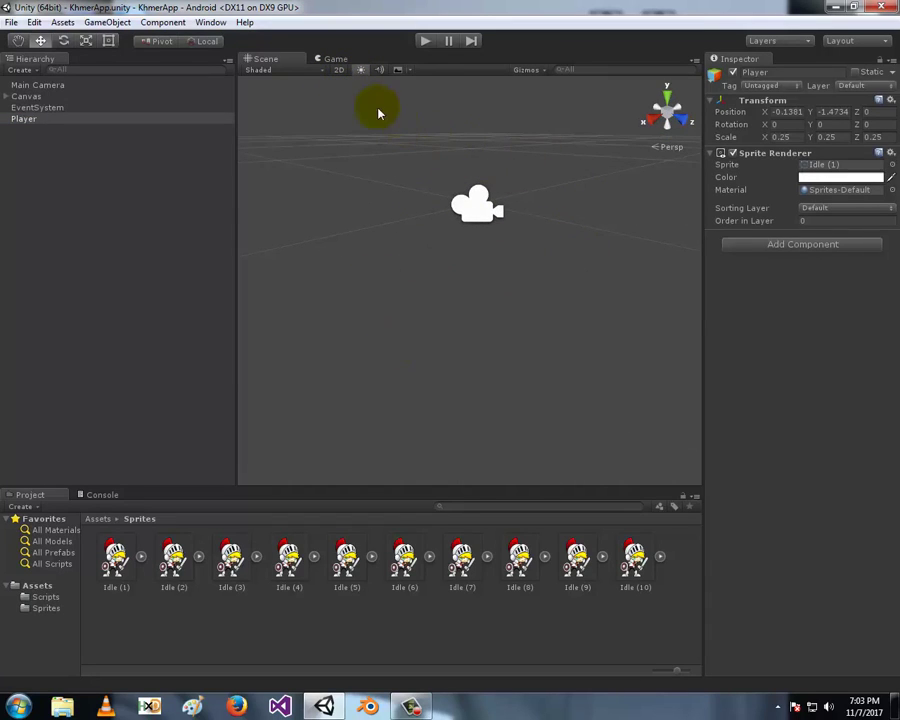
click(340, 72)
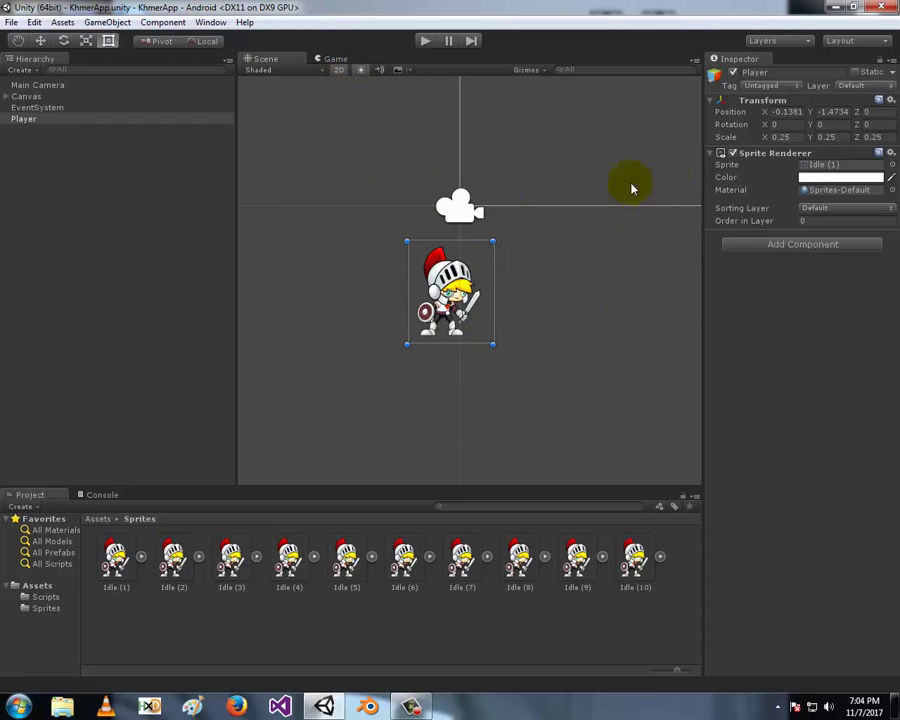
click(33, 122)
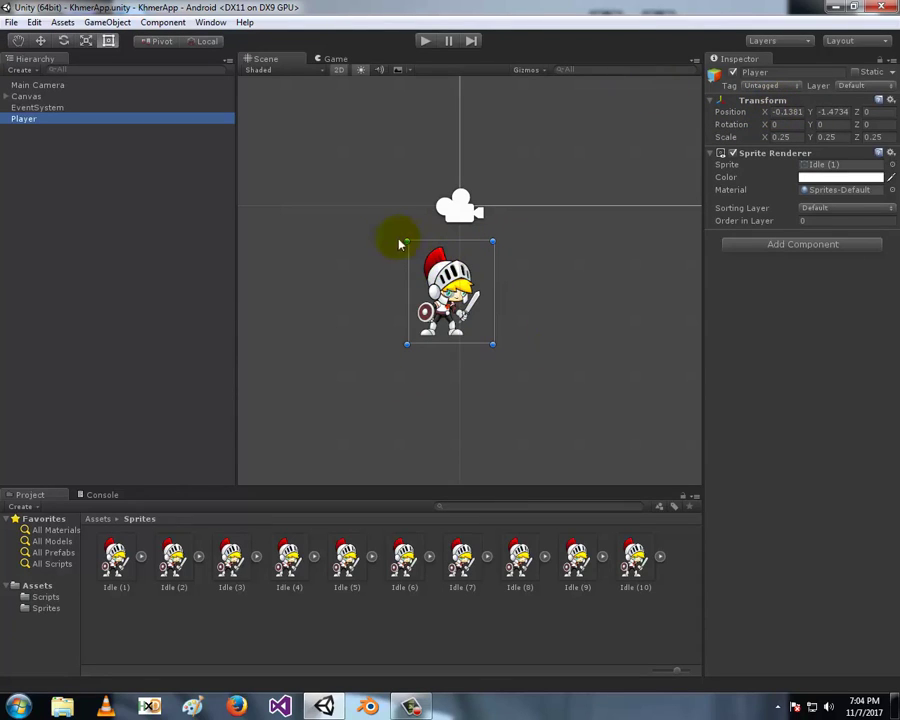
click(40, 41)
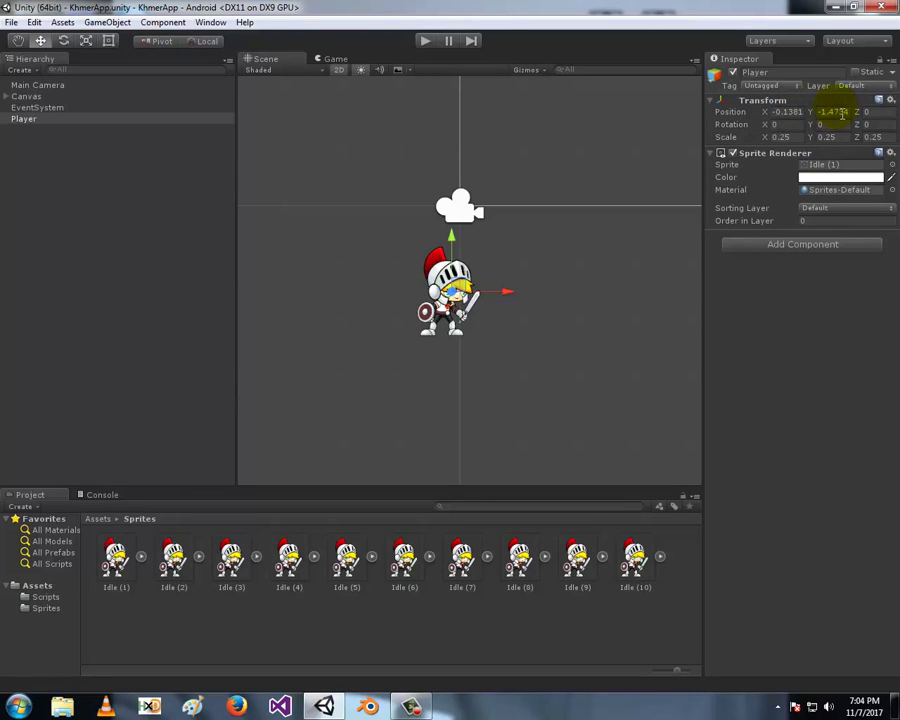
Move the Player knight up and right to Position X 0.16, Y -0.57.
drag(843, 113, 840, 115)
mouse_move(452, 243)
mouse_down()
mouse_move(449, 161)
mouse_move(451, 315)
mouse_up()
mouse_move(450, 317)
mouse_down()
mouse_move(452, 160)
mouse_move(486, 192)
mouse_up()
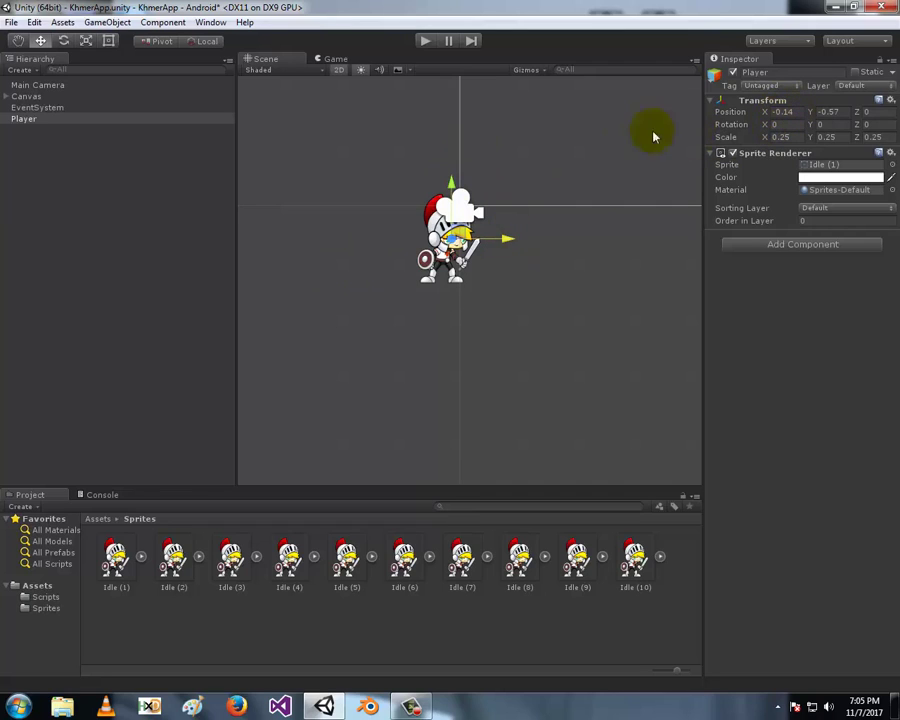
mouse_move(510, 239)
mouse_down()
mouse_move(587, 241)
mouse_move(458, 238)
mouse_move(549, 243)
mouse_move(538, 241)
mouse_up()
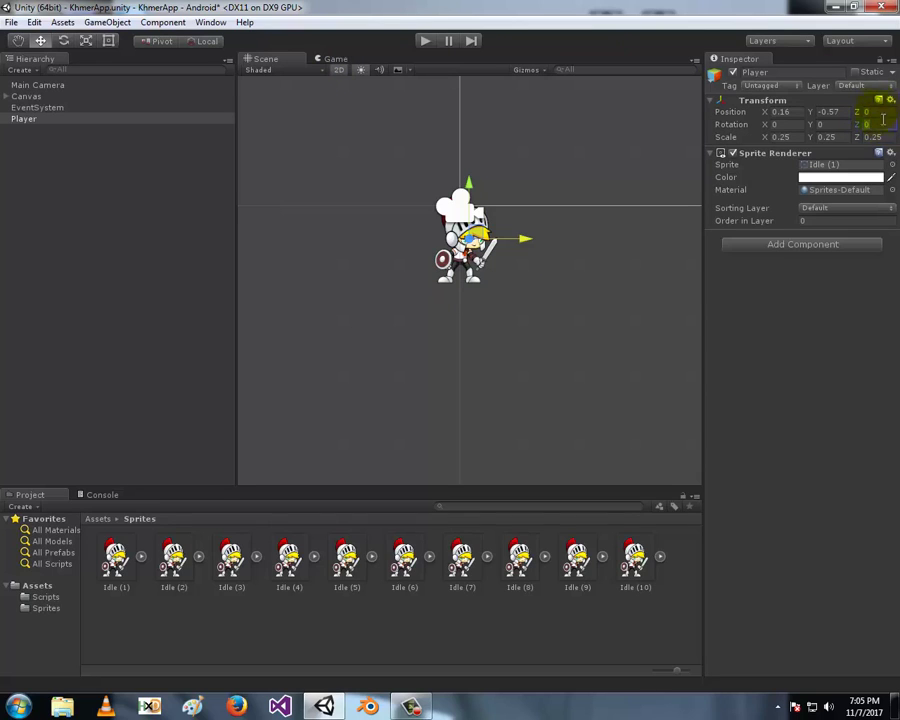
click(886, 125)
click(850, 112)
click(730, 112)
click(801, 127)
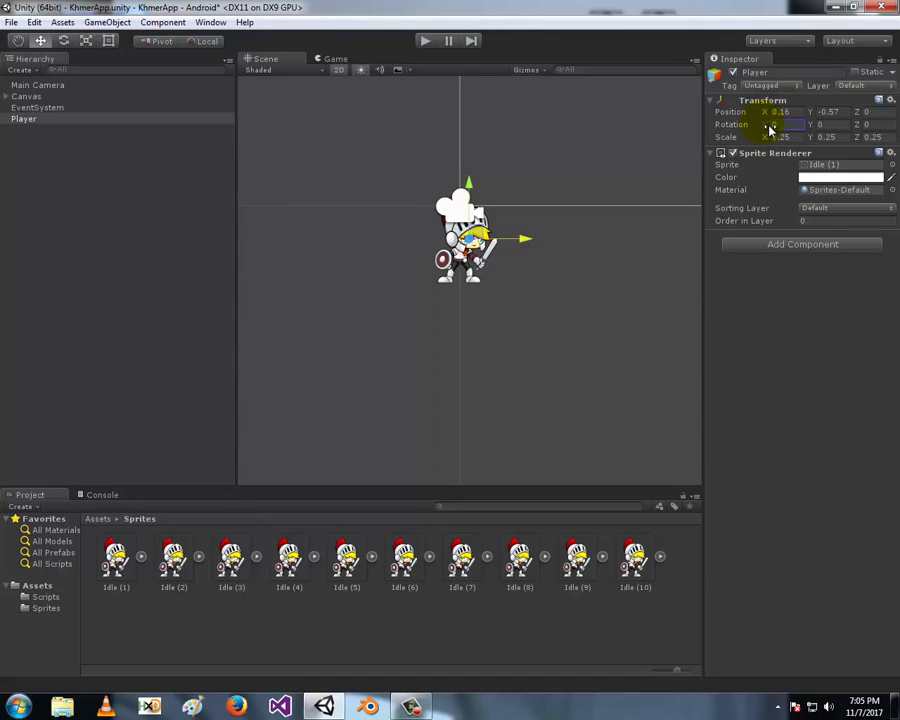
drag(770, 131, 760, 365)
mouse_move(760, 365)
mouse_down()
mouse_move(776, 135)
mouse_move(763, 317)
mouse_move(761, 147)
mouse_move(758, 274)
mouse_move(804, 148)
mouse_up()
click(786, 127)
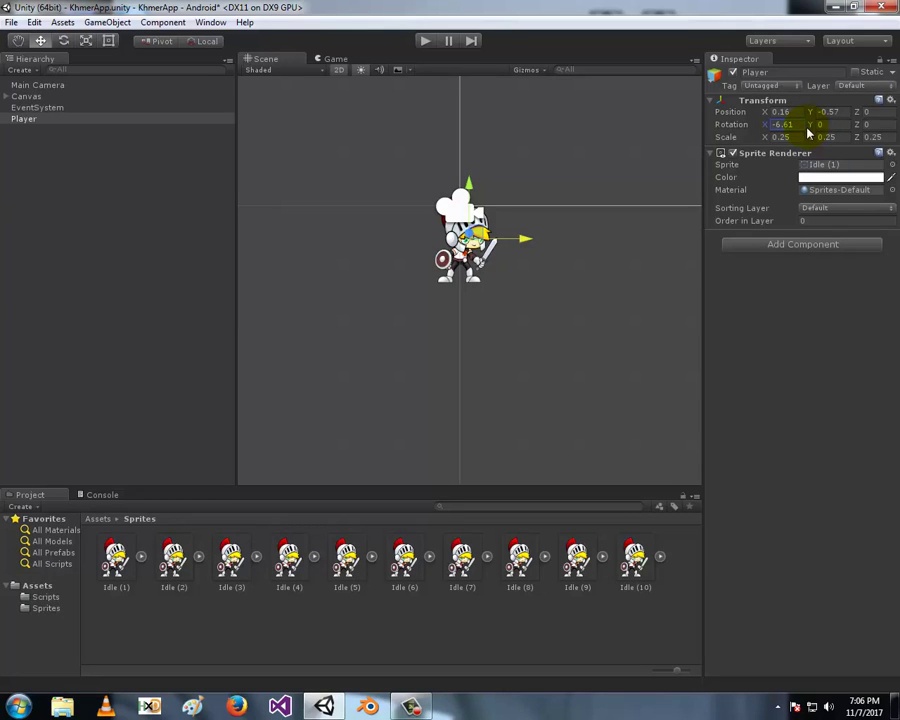
text(0)
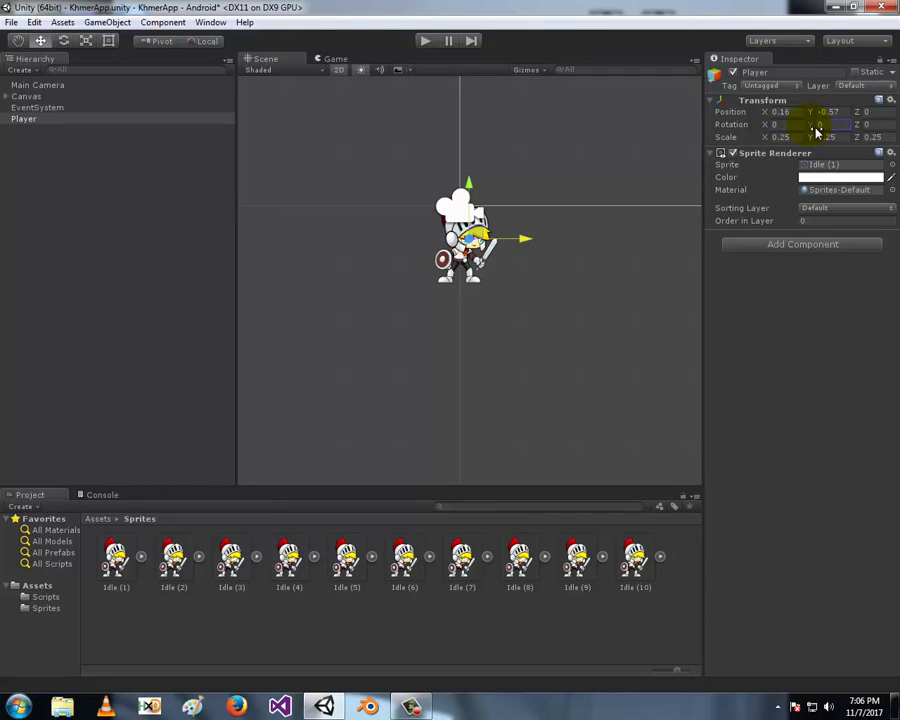
mouse_move(818, 122)
mouse_down()
mouse_move(754, 400)
mouse_move(803, 132)
mouse_move(818, 556)
mouse_move(859, 259)
mouse_move(827, 368)
mouse_move(816, 703)
mouse_move(685, 18)
mouse_move(558, 657)
mouse_move(512, 315)
mouse_move(631, 225)
mouse_move(740, 224)
mouse_move(743, 530)
mouse_move(775, 315)
mouse_move(745, 602)
mouse_move(647, 503)
mouse_move(663, 203)
mouse_move(843, 143)
mouse_up()
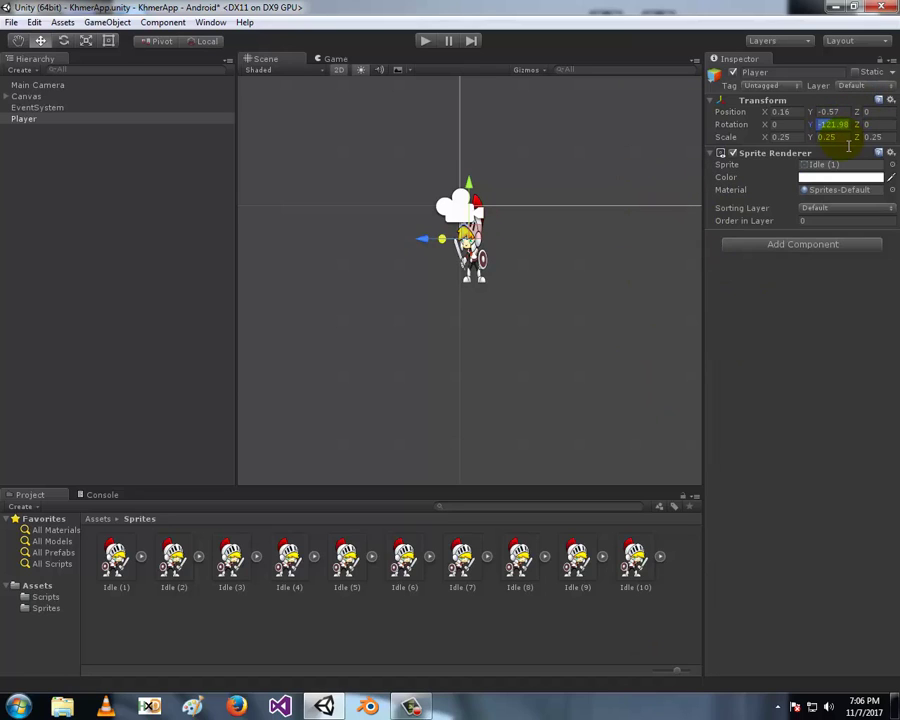
text(0)
click(780, 137)
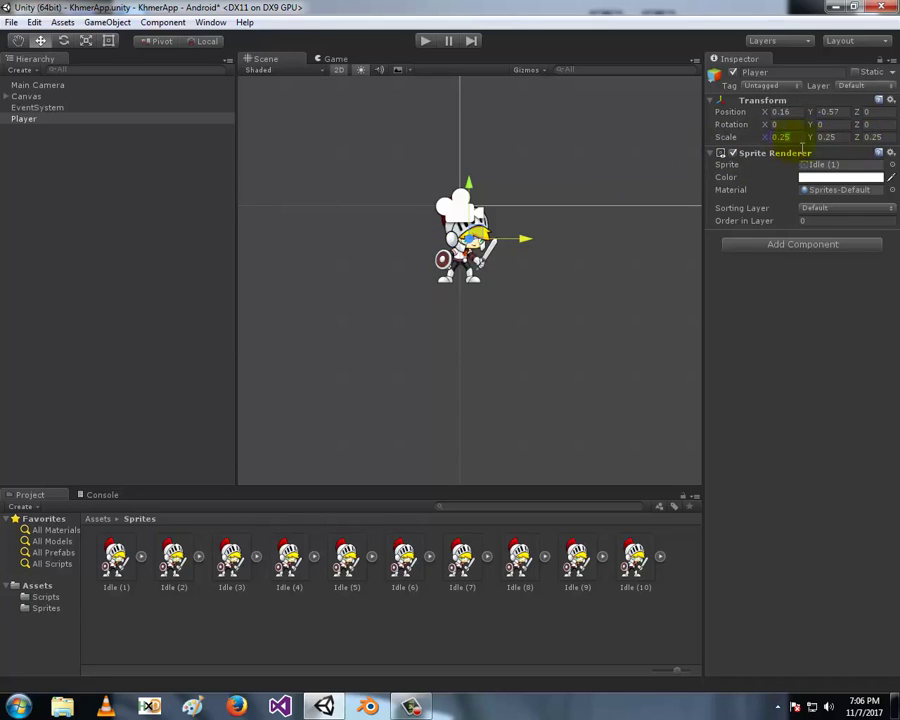
key(Tab)
key(Tab)
click(833, 137)
click(873, 137)
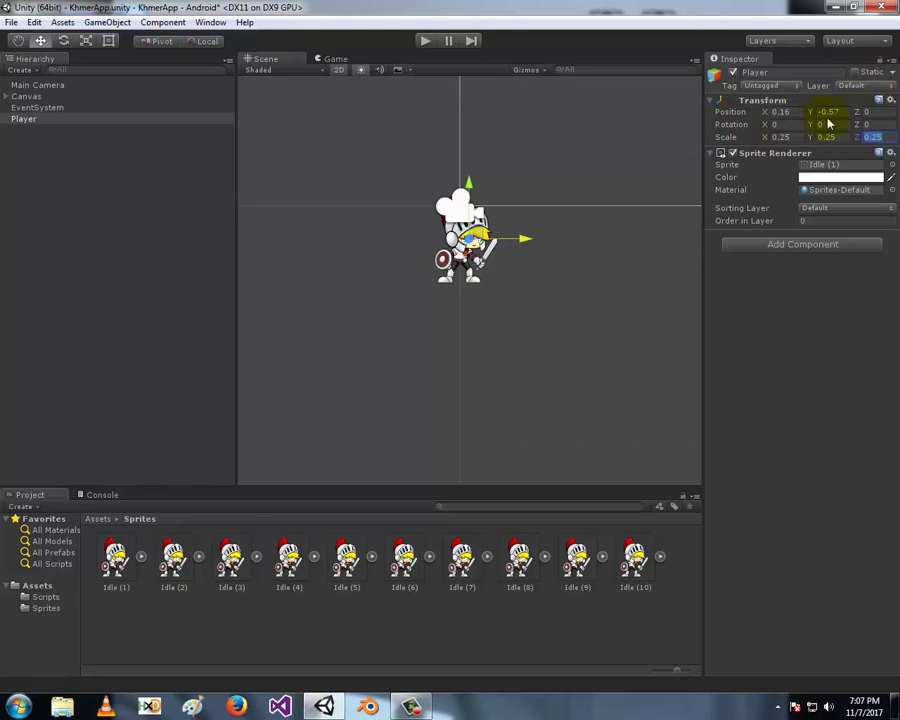
click(781, 111)
click(835, 112)
click(800, 115)
click(820, 114)
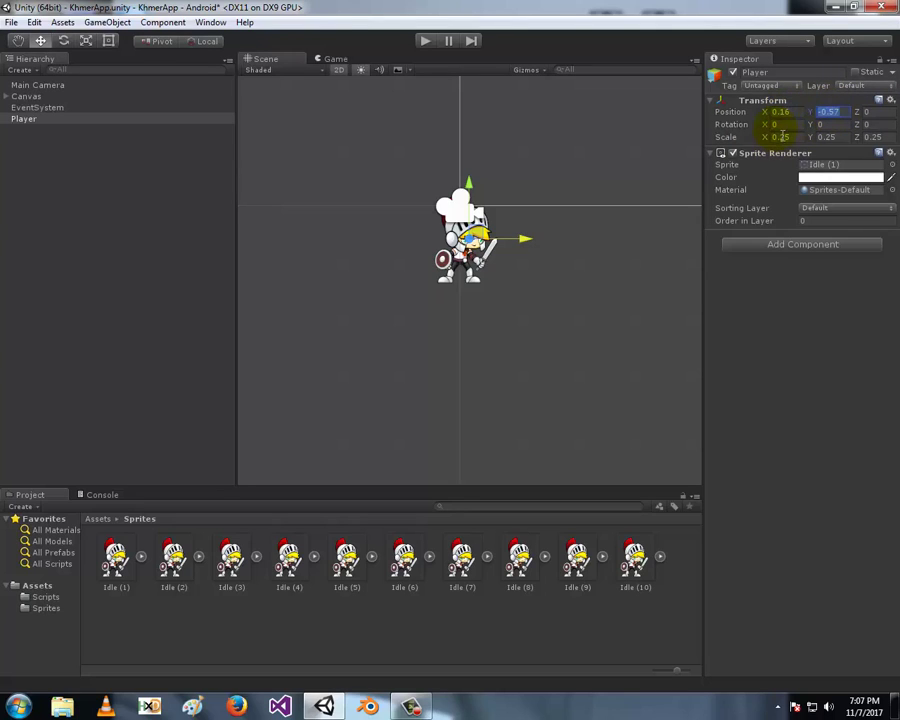
click(784, 137)
click(830, 124)
click(826, 112)
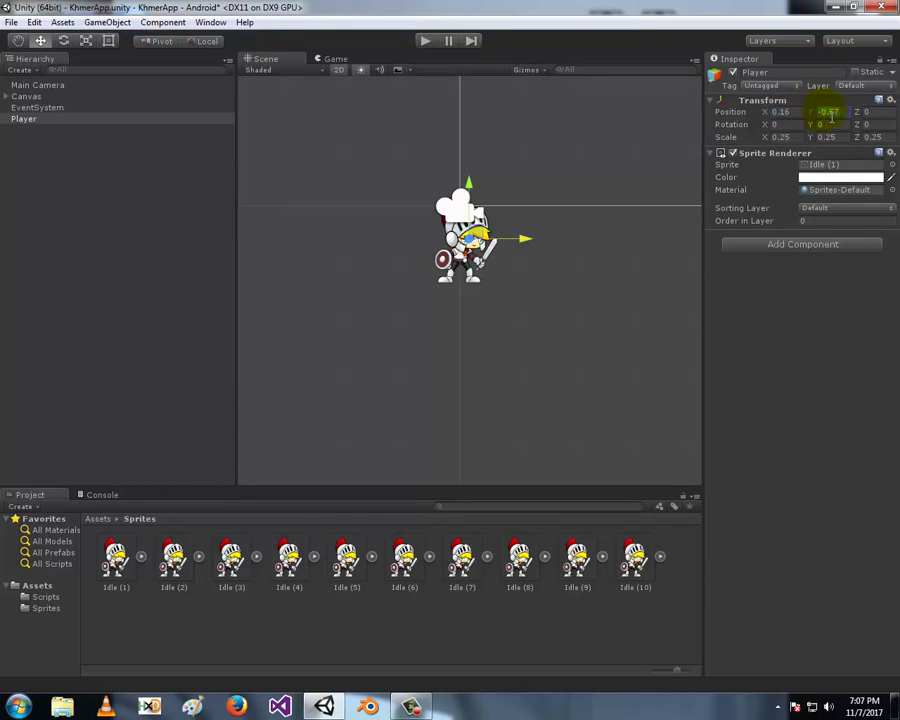
click(733, 131)
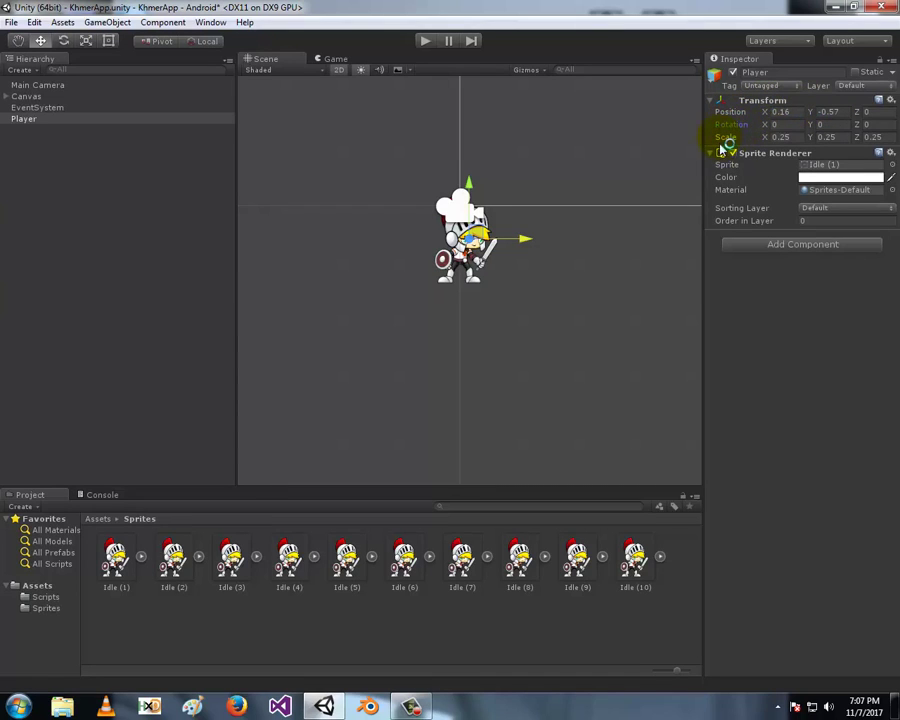
click(812, 123)
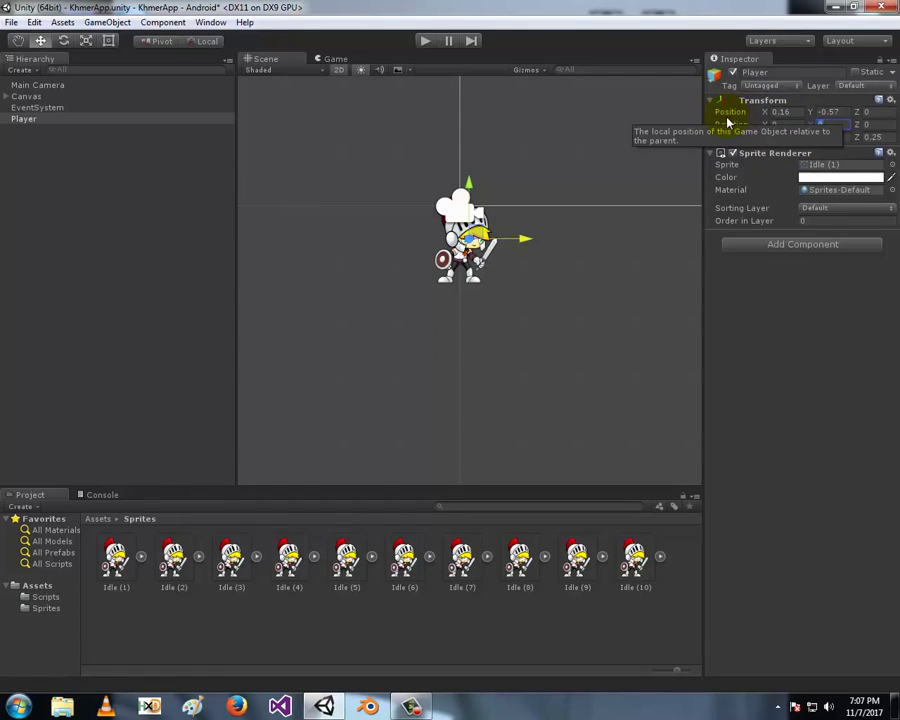
click(825, 111)
click(782, 111)
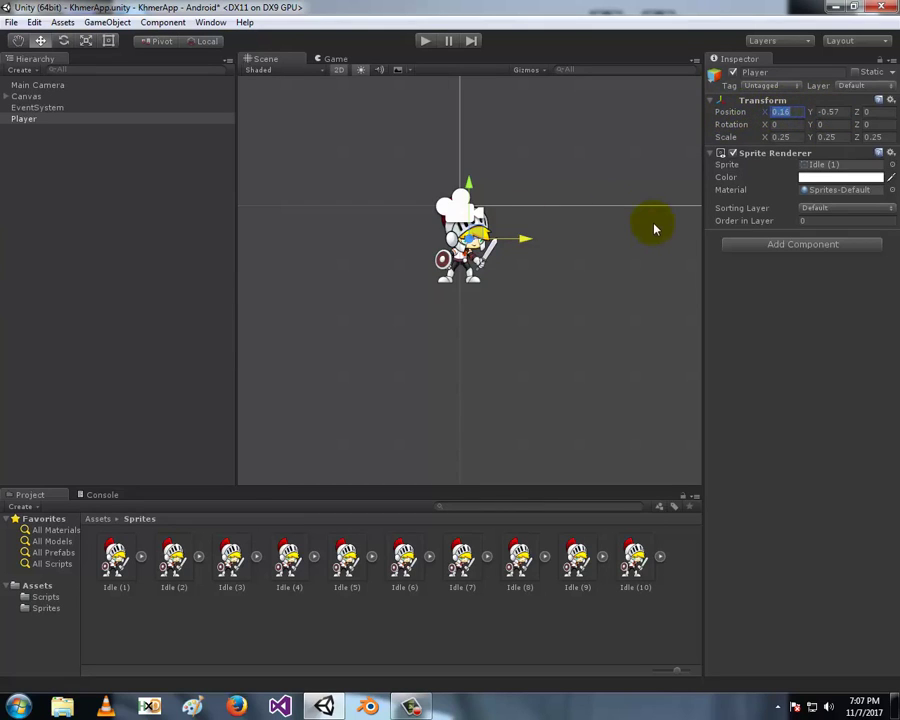
click(830, 111)
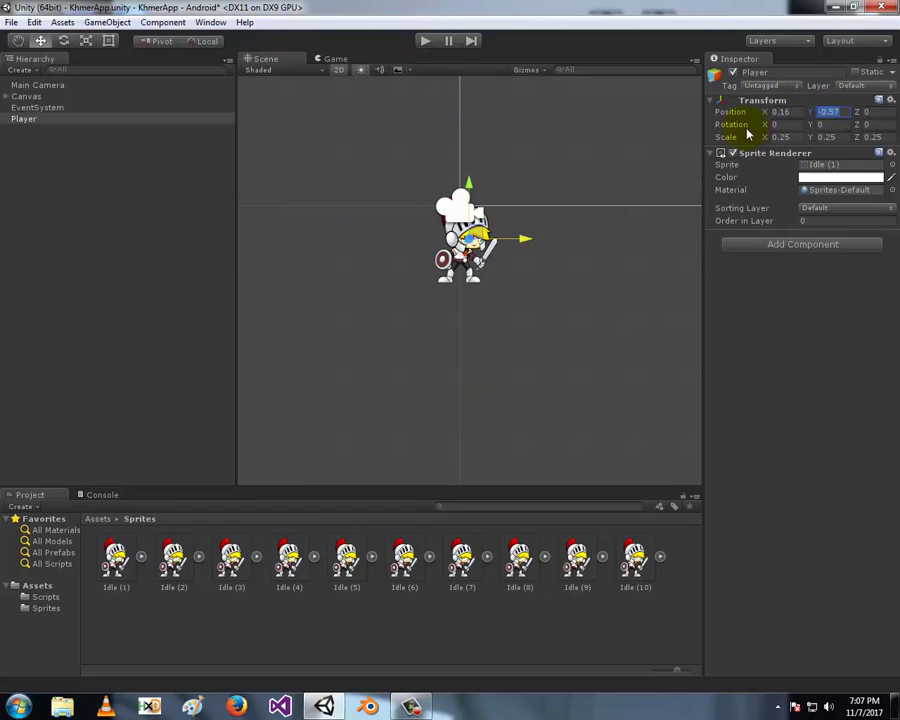
click(773, 124)
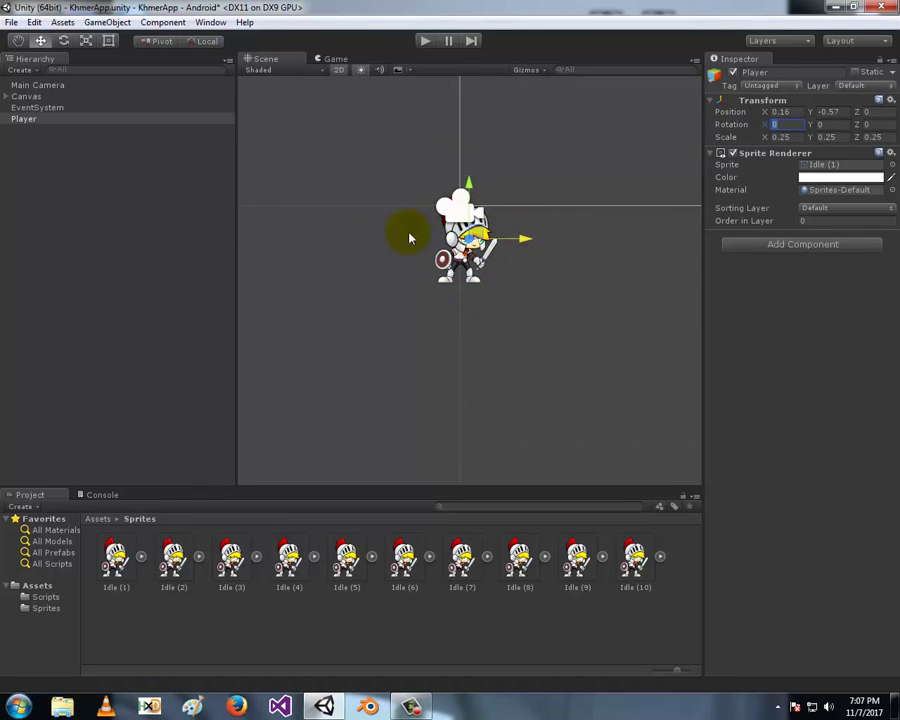
click(818, 124)
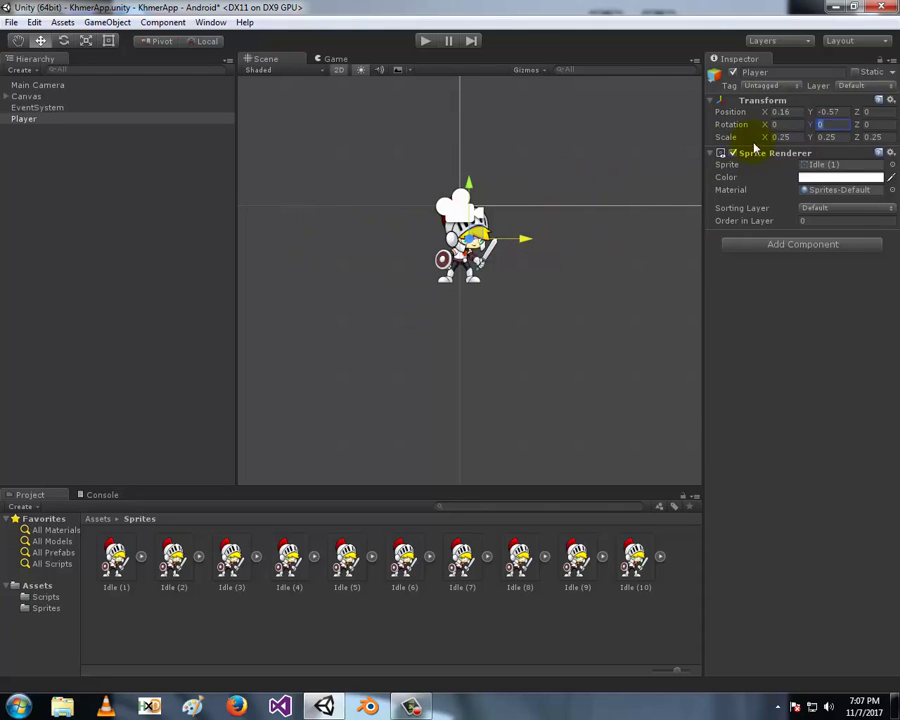
click(780, 137)
click(826, 137)
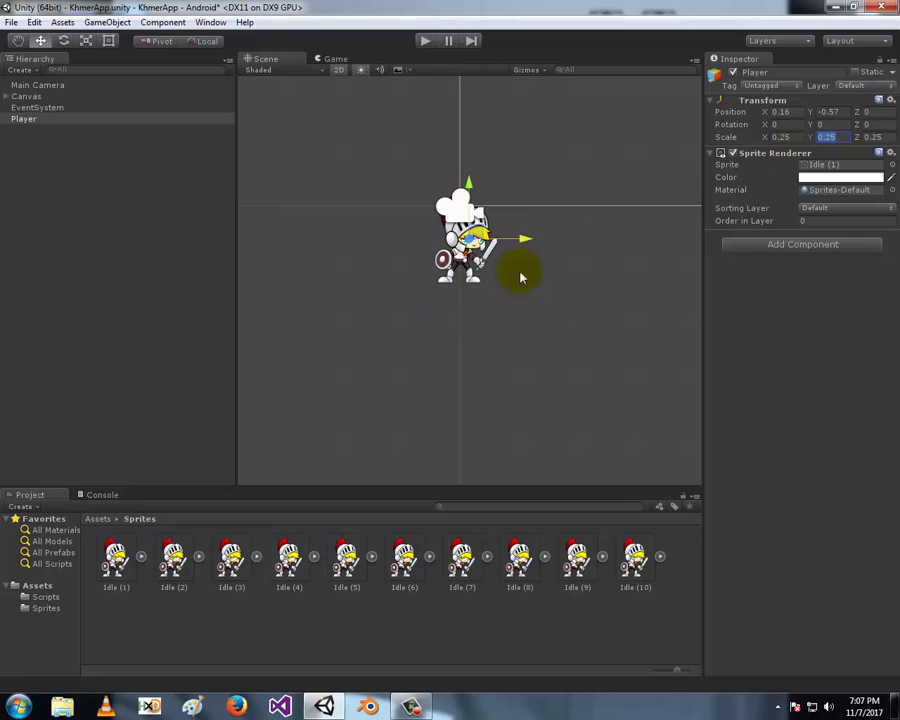
click(783, 137)
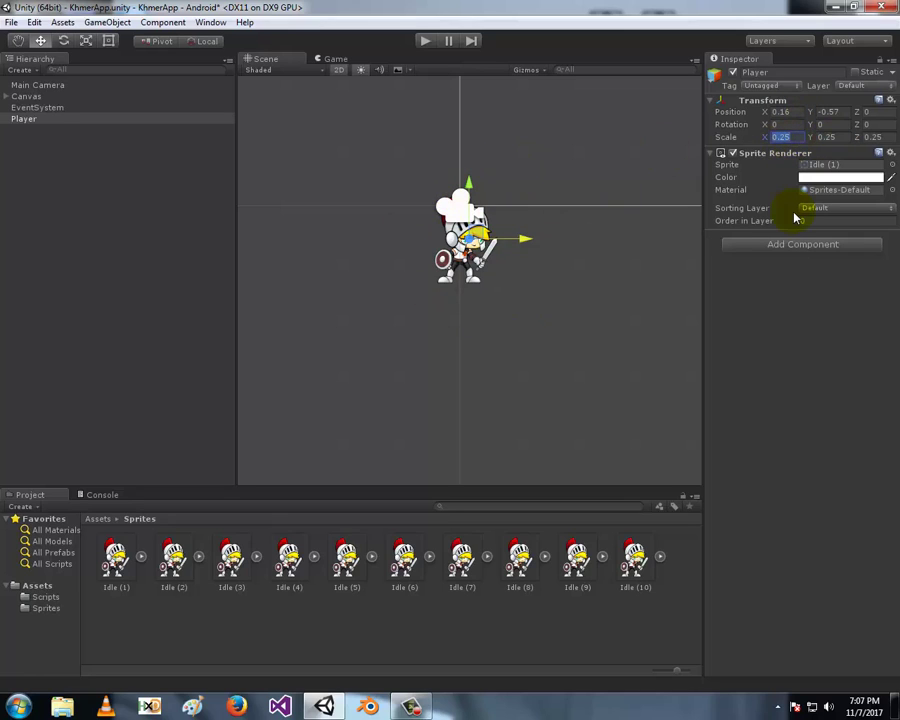
text(1)
click(824, 137)
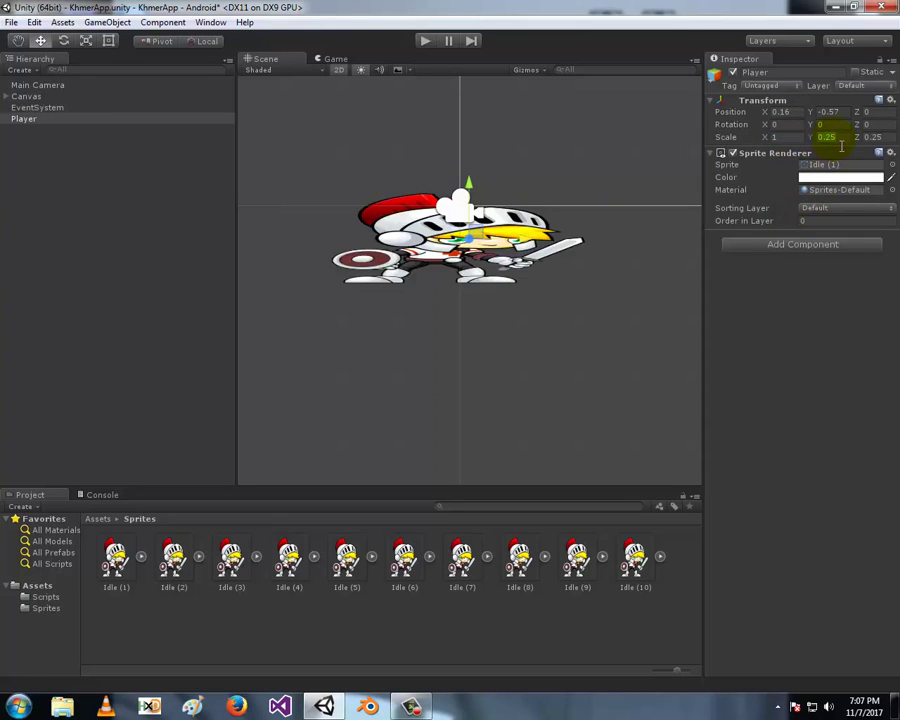
click(783, 137)
text(0.25)
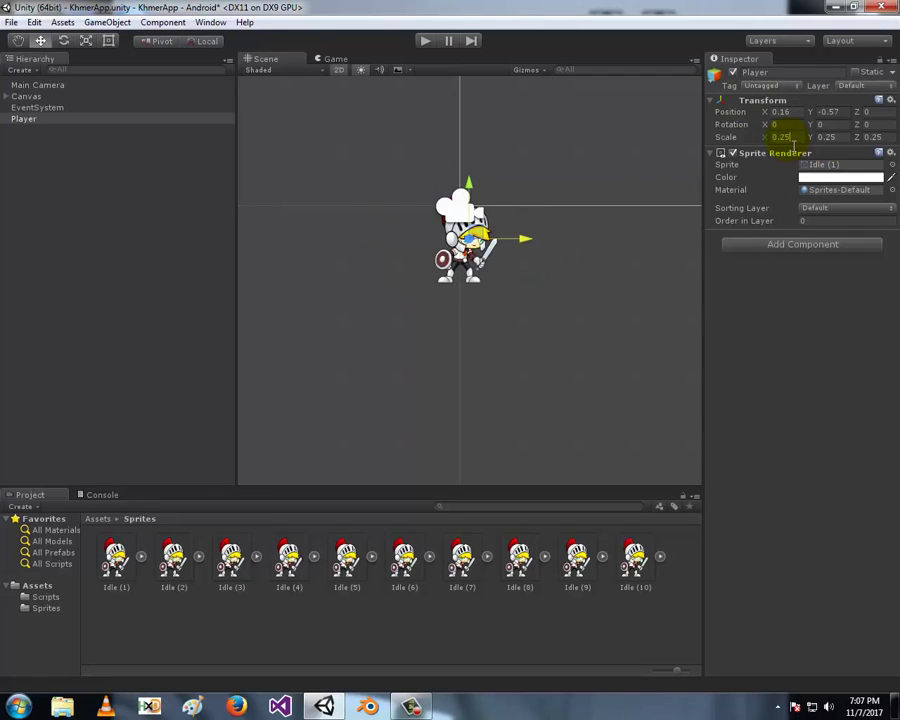